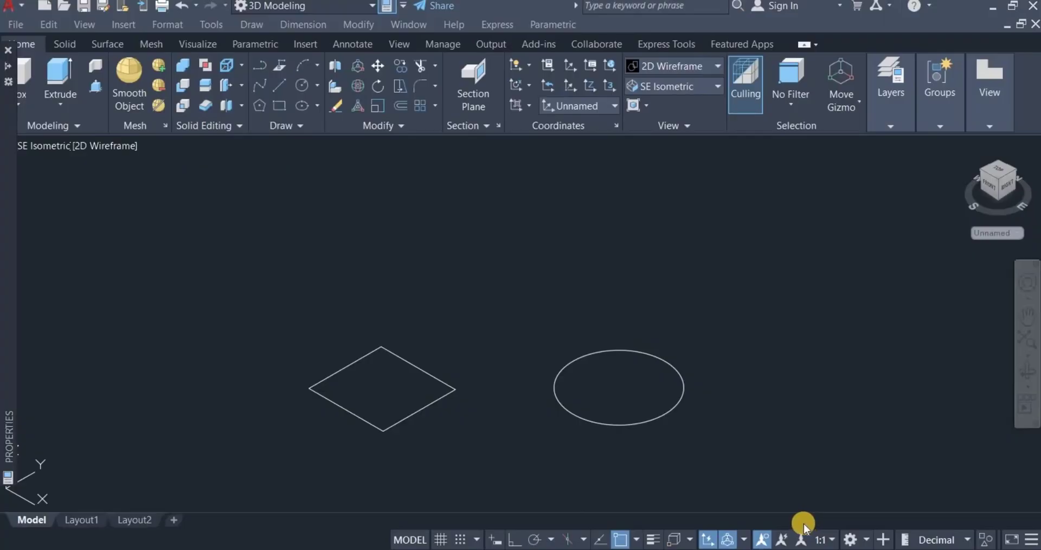
Extrude the square outline upward into a tall, open box-shaped surface.
left_click(781, 536)
left_click(99, 43)
left_click(99, 43)
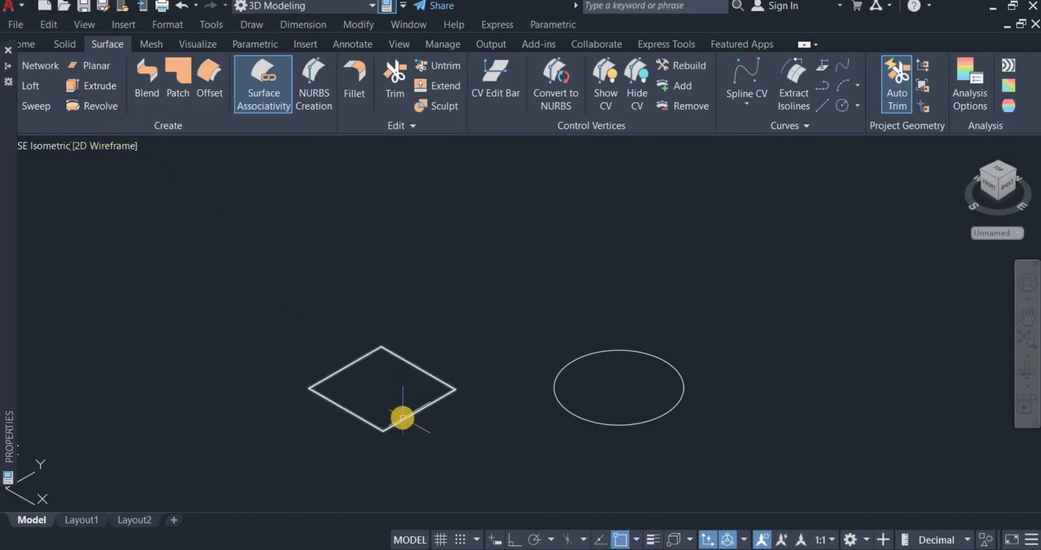
left_click(99, 86)
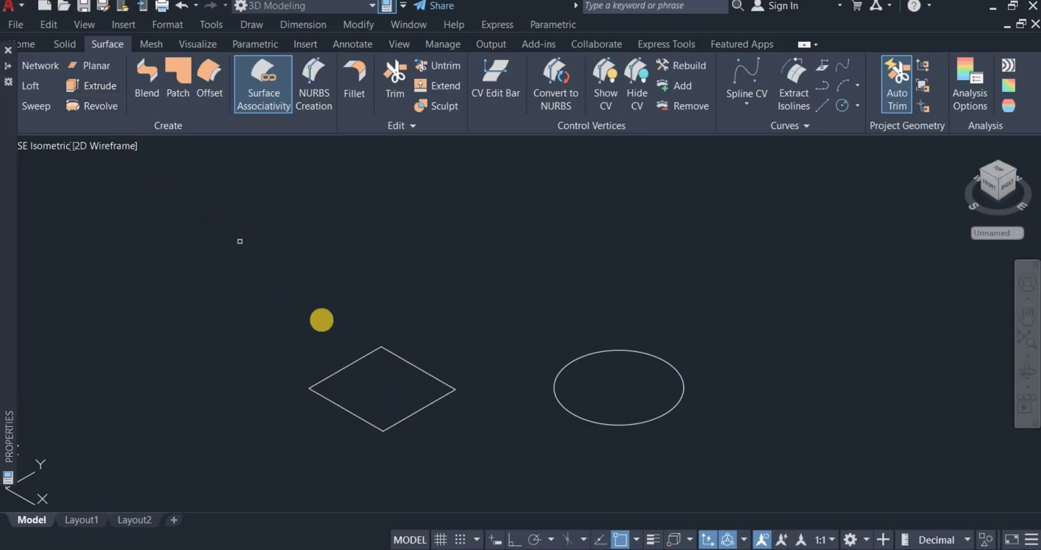
left_click(397, 418)
right_click(416, 386)
left_click(428, 394)
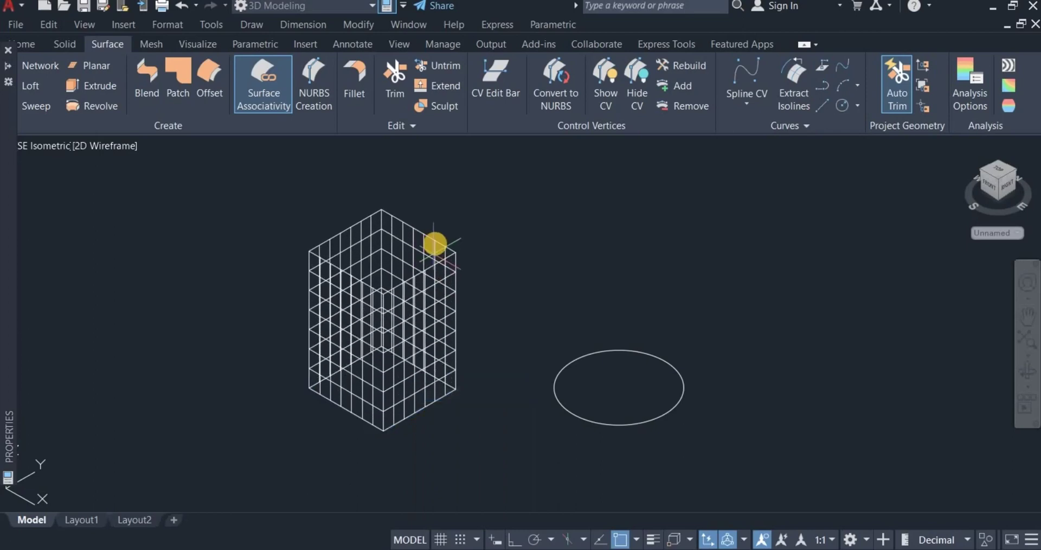
left_click(436, 229)
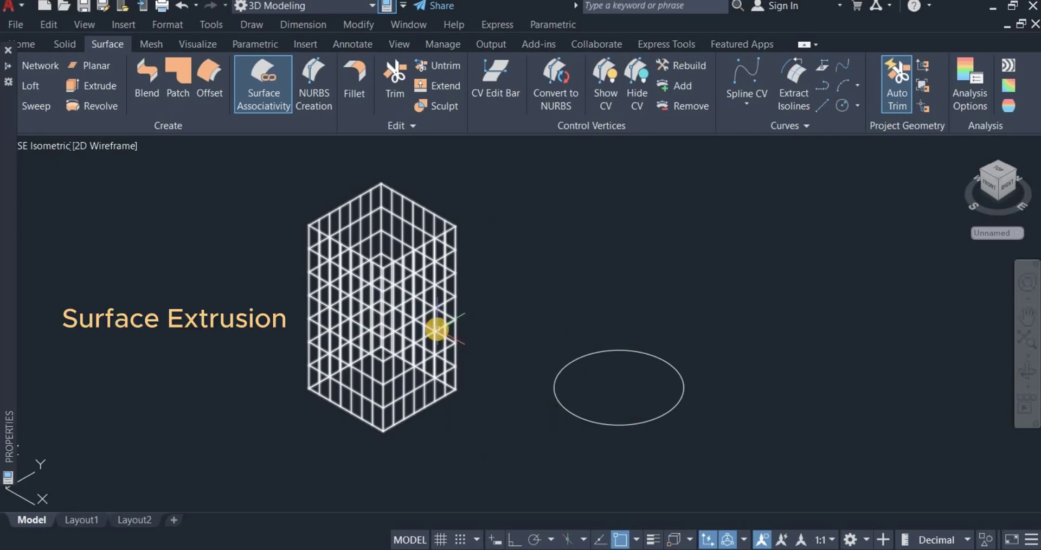
mouse_move(436, 329)
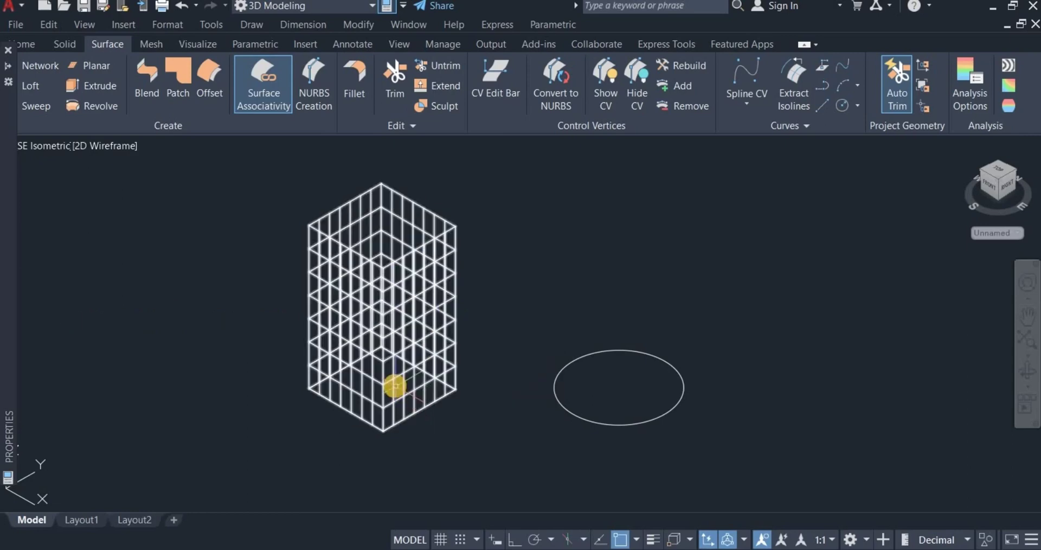
Cap the box's bottom edge loop with a patch surface.
left_click(184, 66)
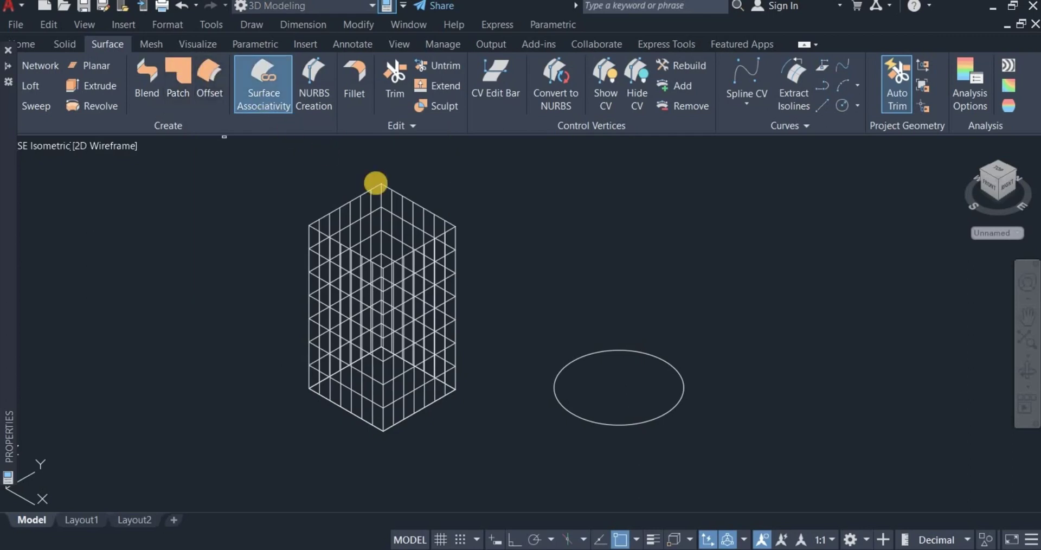
right_click(527, 288)
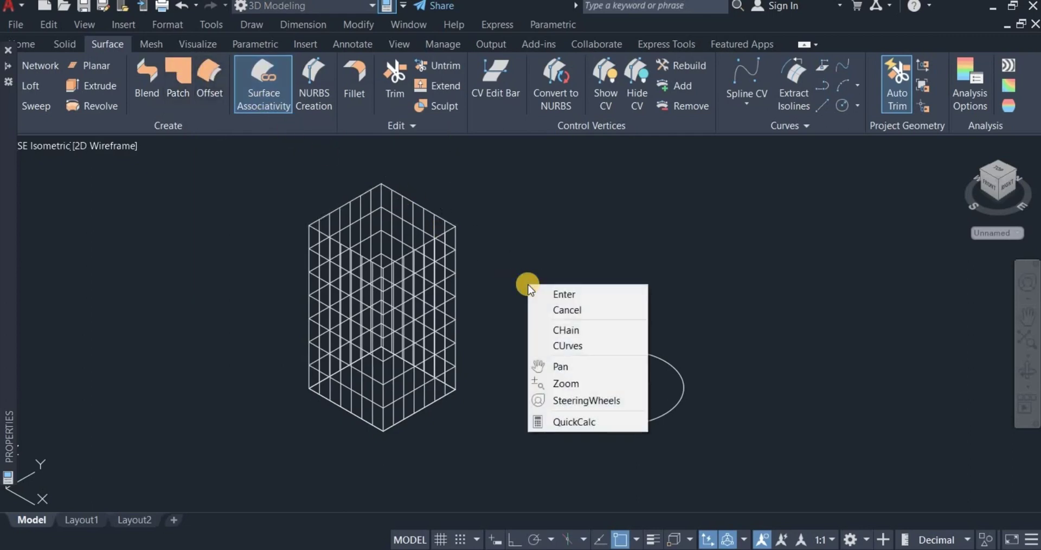
left_click(559, 346)
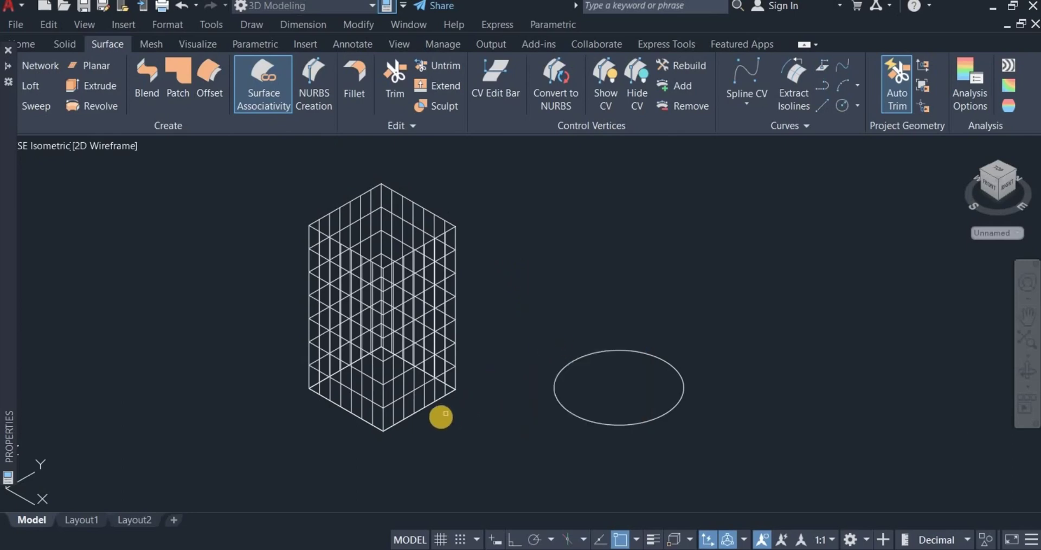
left_click(428, 406)
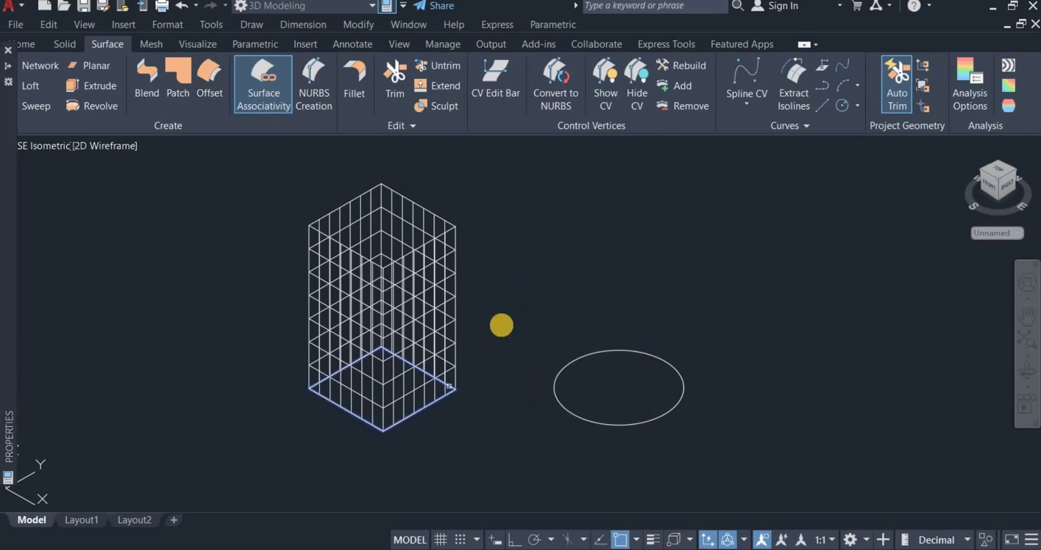
right_click(513, 301)
left_click(517, 305)
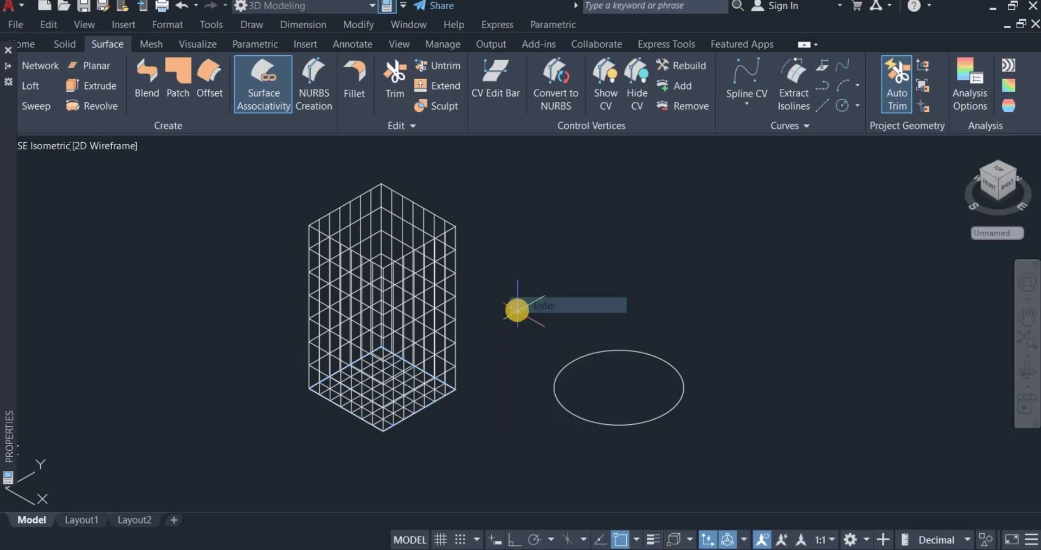
right_click(529, 308)
left_click(535, 321)
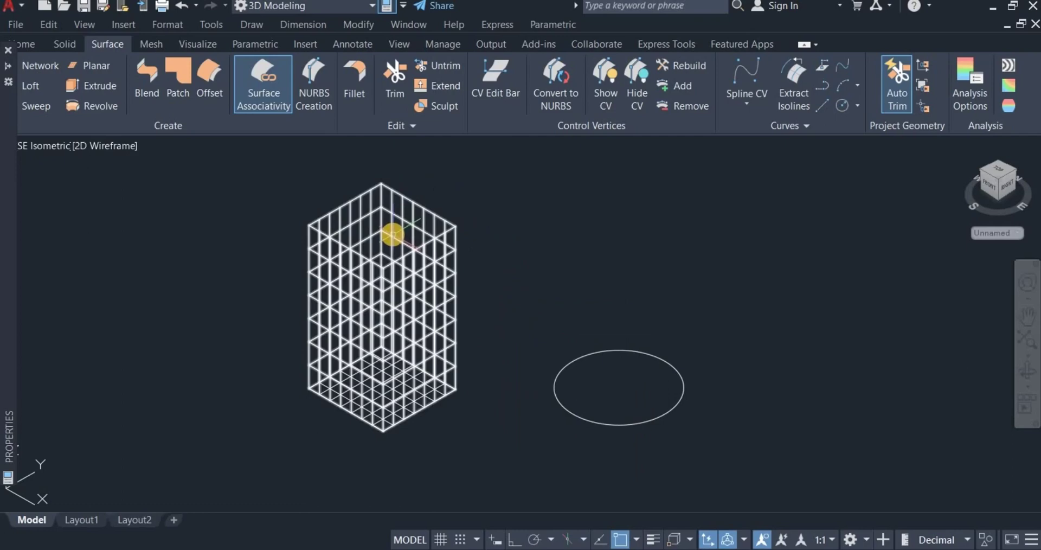
Cap the box's top edge loop with a second patch surface.
left_click(184, 68)
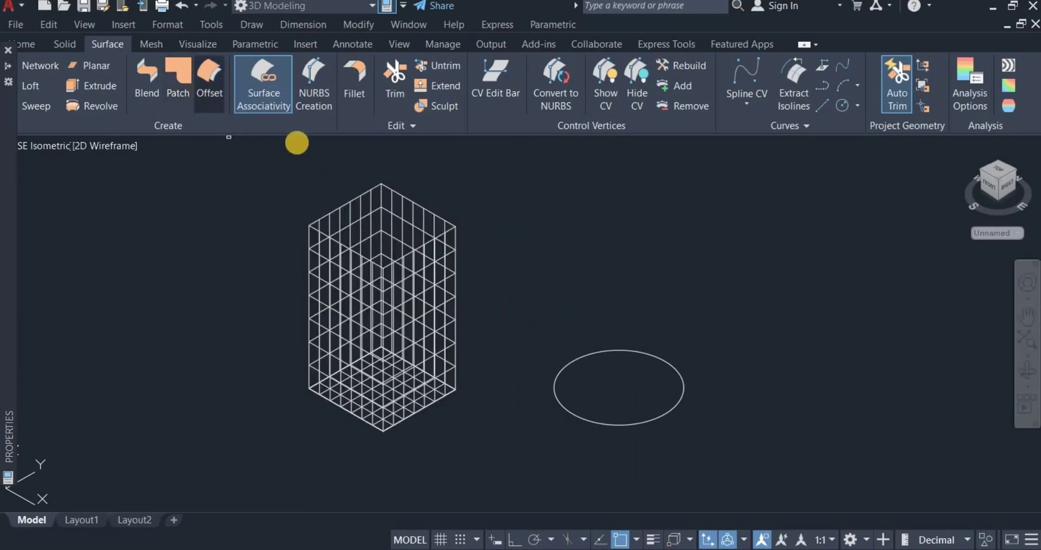
right_click(501, 279)
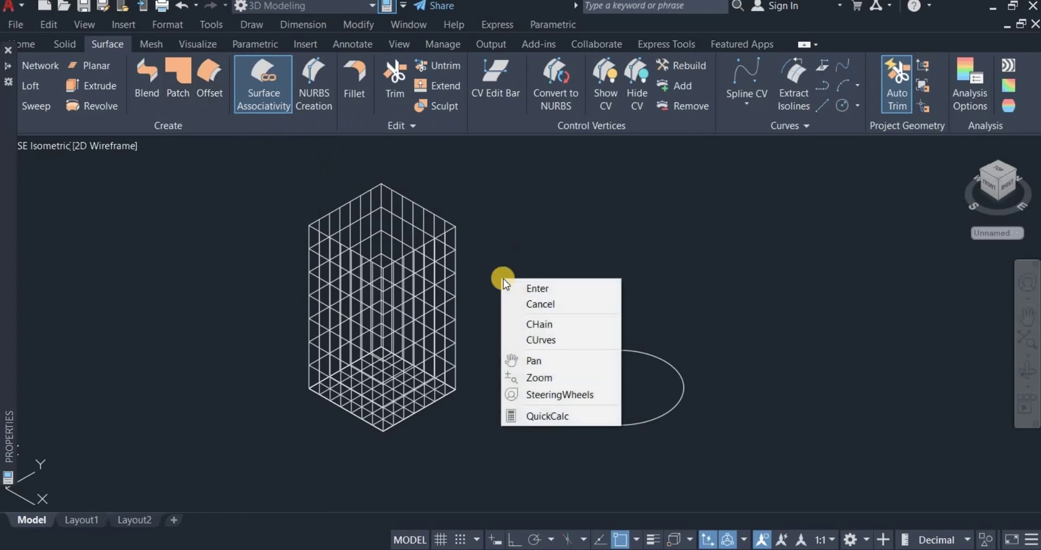
left_click(553, 324)
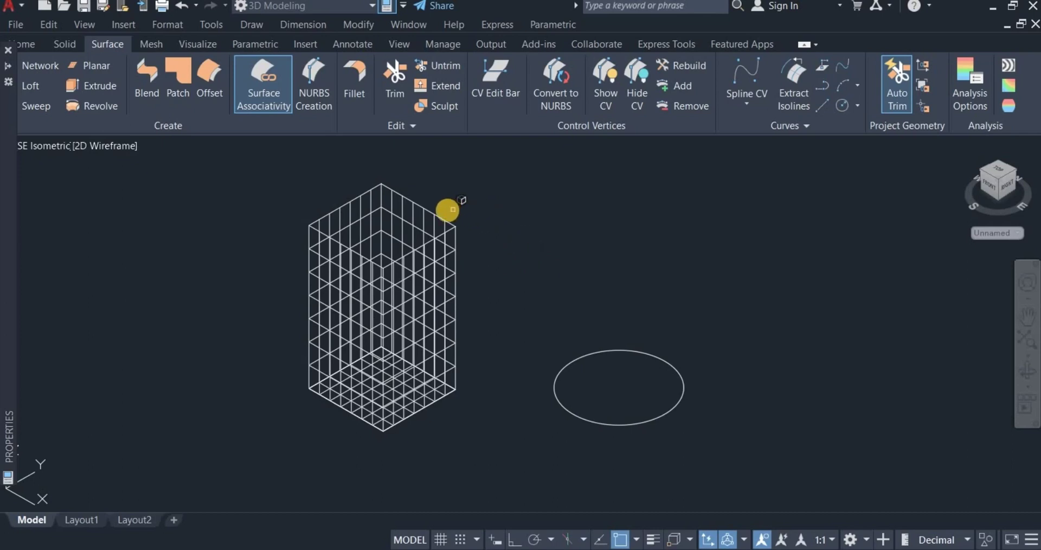
left_click(441, 216)
right_click(506, 248)
left_click(515, 255)
right_click(514, 253)
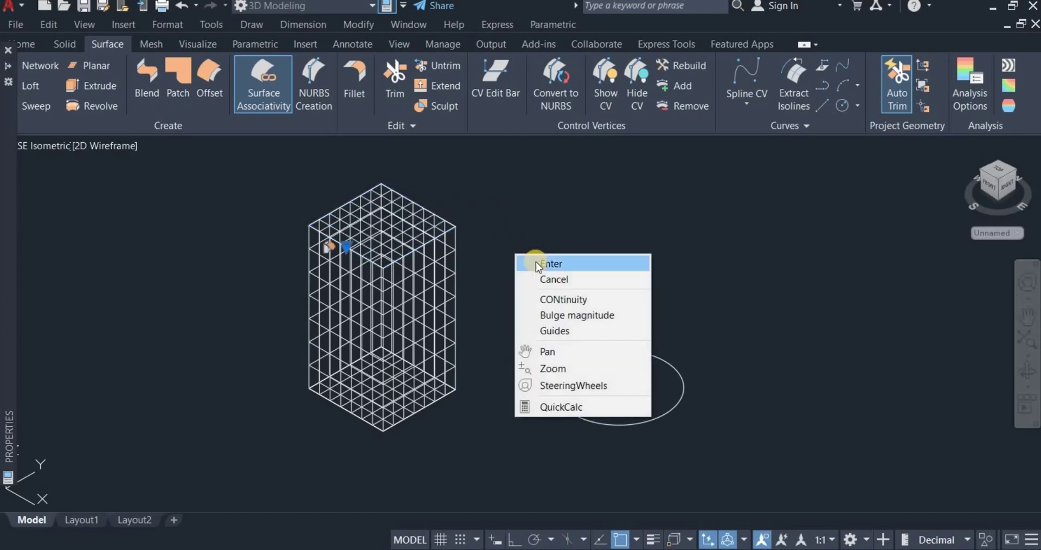
left_click(550, 264)
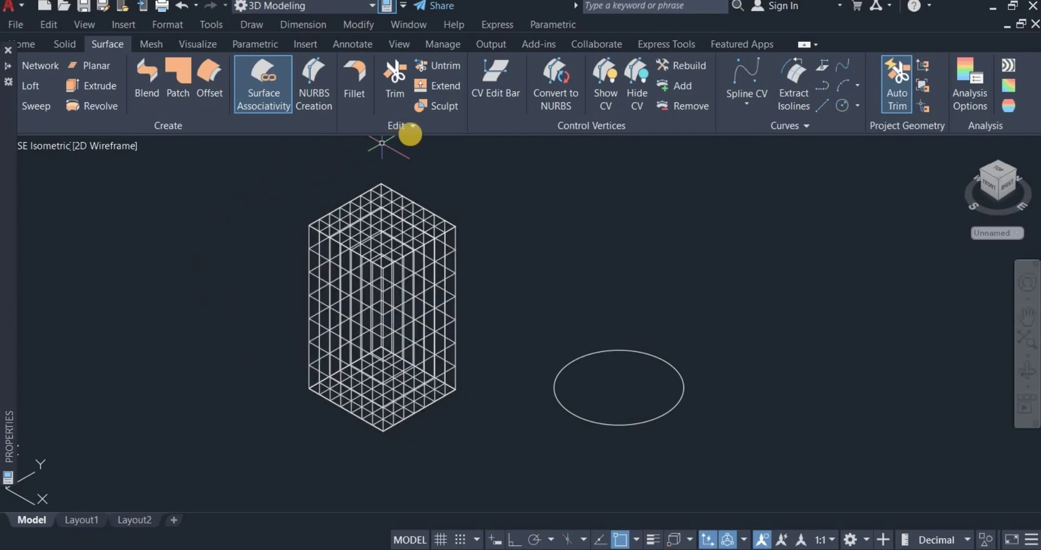
Sculpt the box's side, bottom and top surfaces into one watertight solid.
left_click(440, 106)
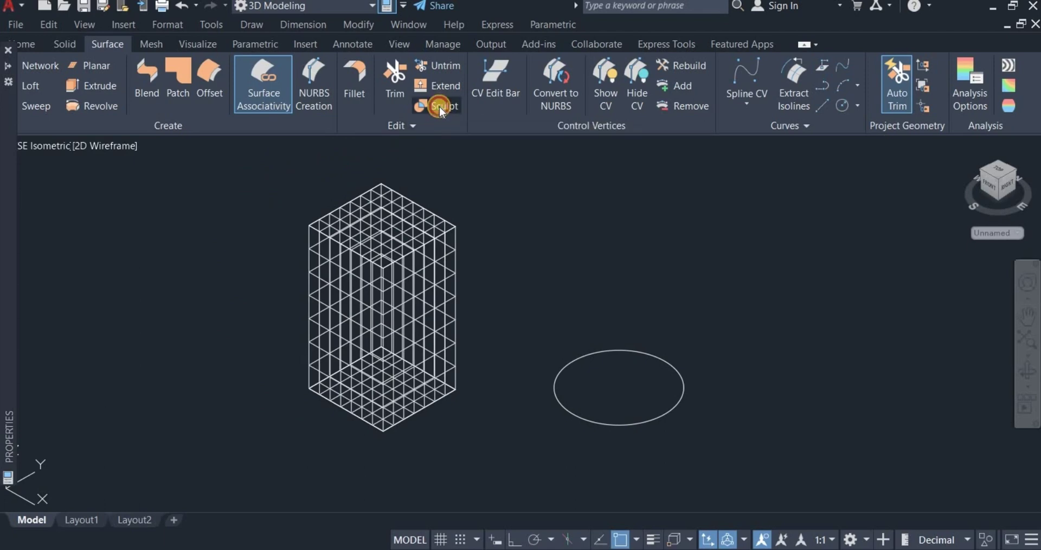
left_click(275, 164)
left_click(504, 462)
key("Return")
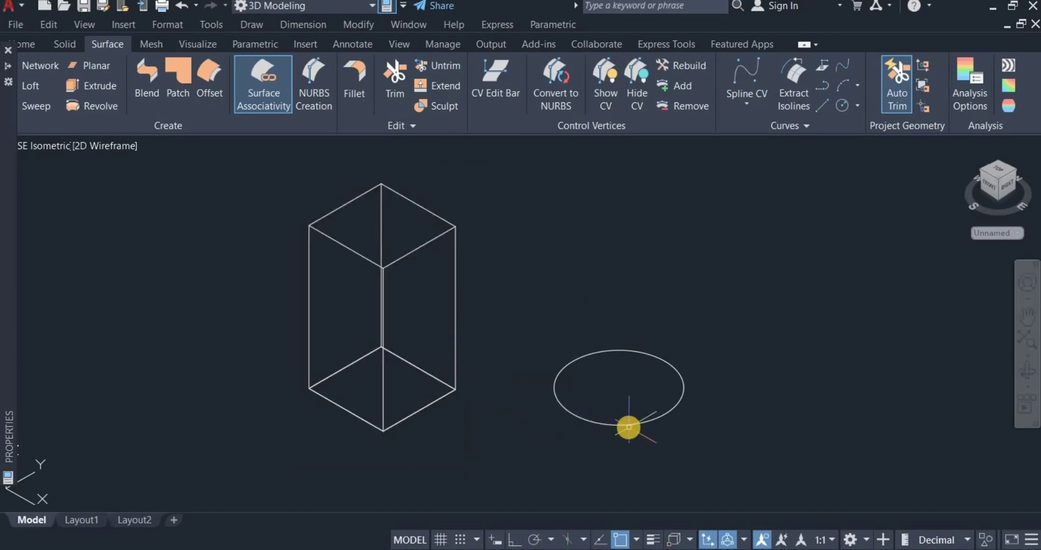
Extrude the circle upward into a tall open cylindrical surface beside the solid box.
left_click(95, 85)
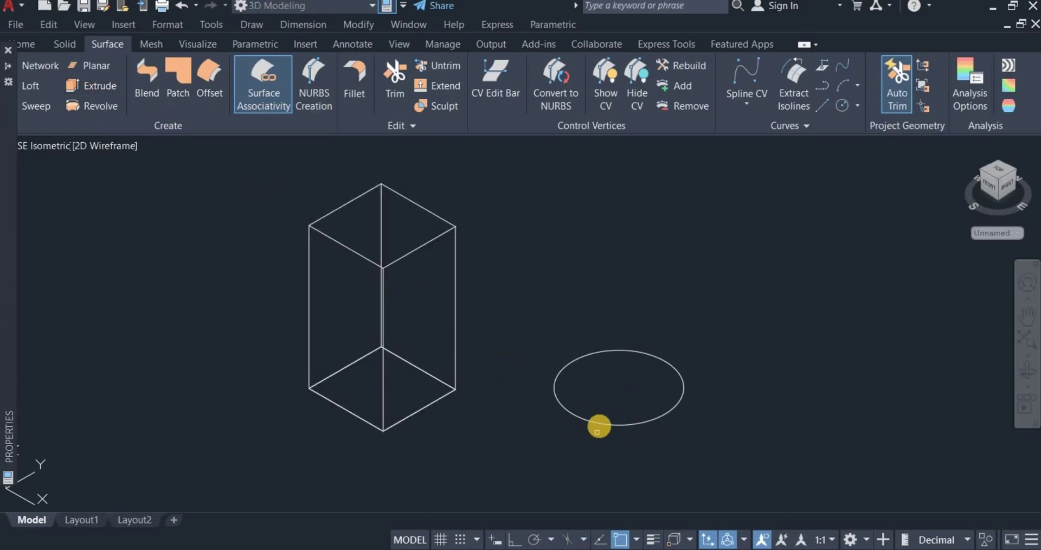
left_click(600, 421)
right_click(606, 402)
left_click(628, 411)
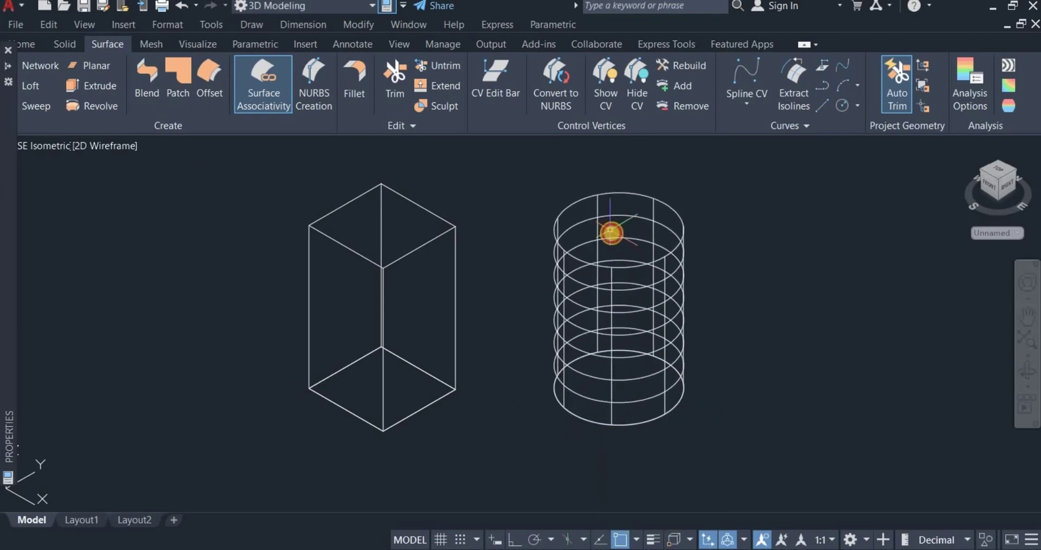
left_click(617, 237)
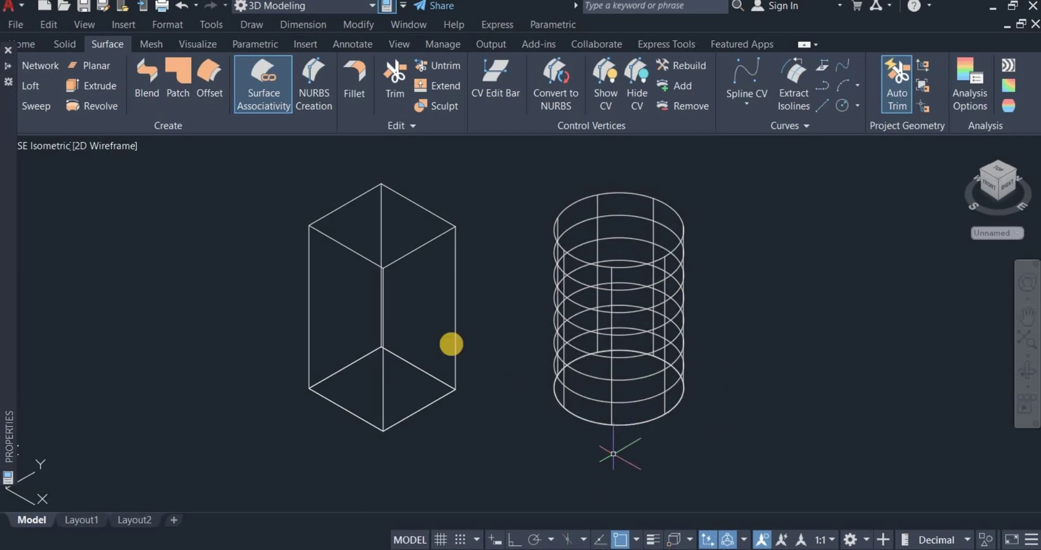
left_click(184, 73)
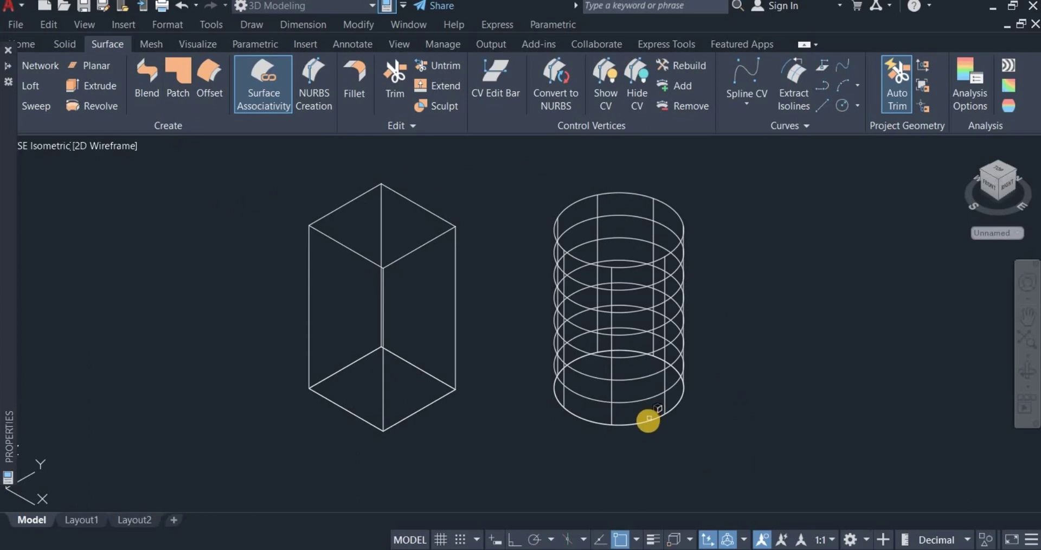
Patch the cylinder's bottom circular edge, accepting the default patch settings.
left_click(649, 420)
right_click(719, 411)
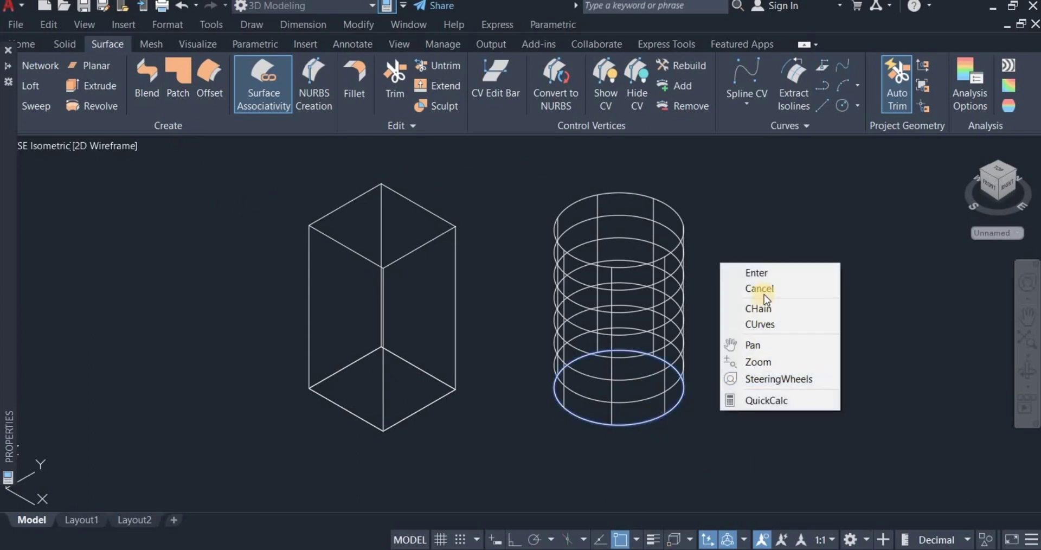
left_click(756, 273)
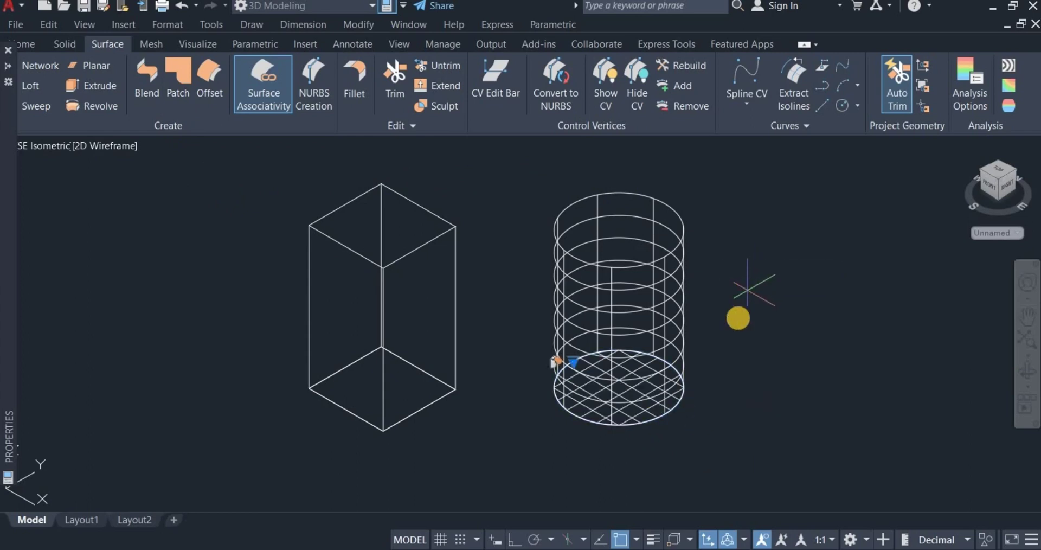
right_click(728, 389)
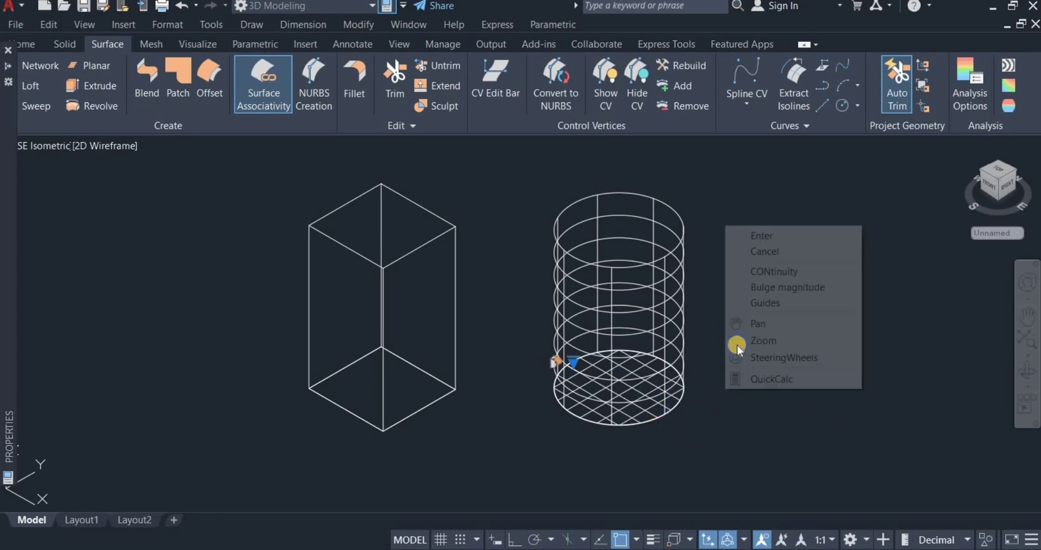
left_click(764, 234)
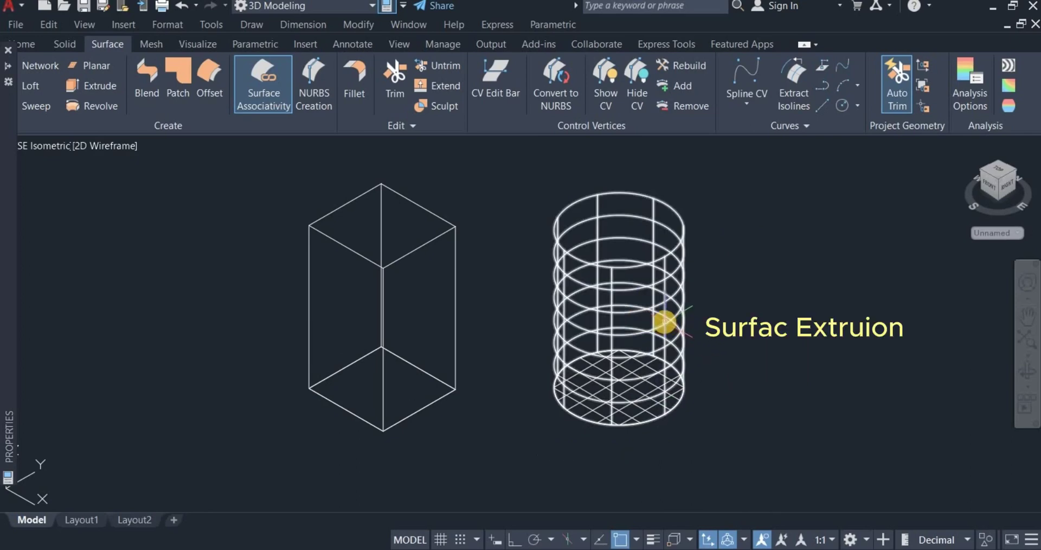
mouse_move(669, 318)
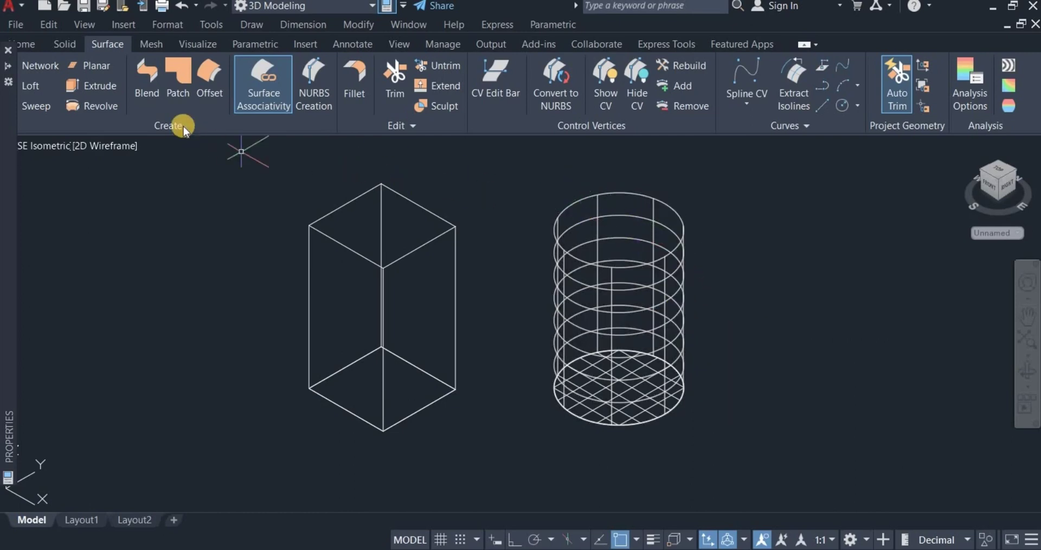
Patch the cylinder's top circular edge with default settings, closing both ends.
left_click(177, 75)
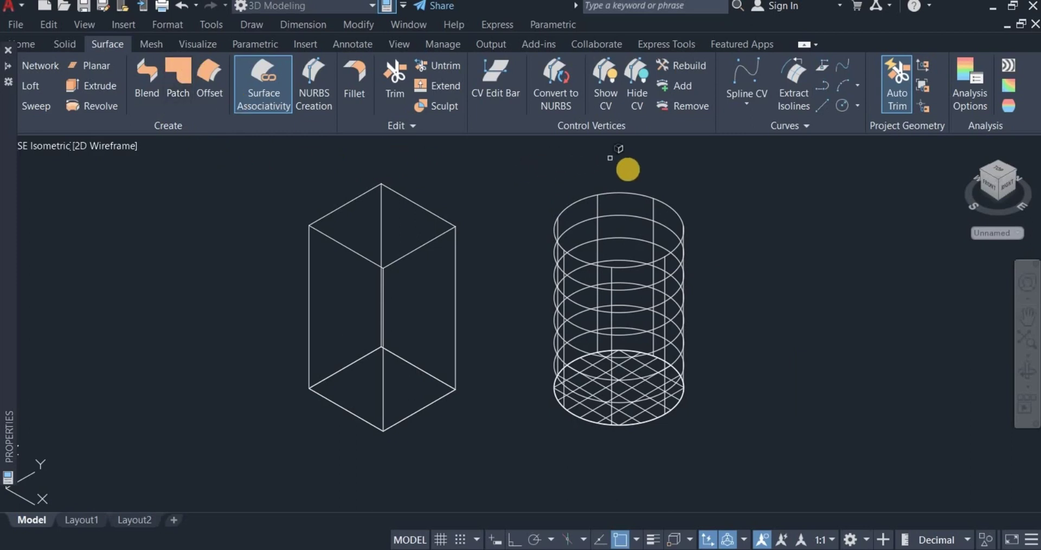
left_click(634, 191)
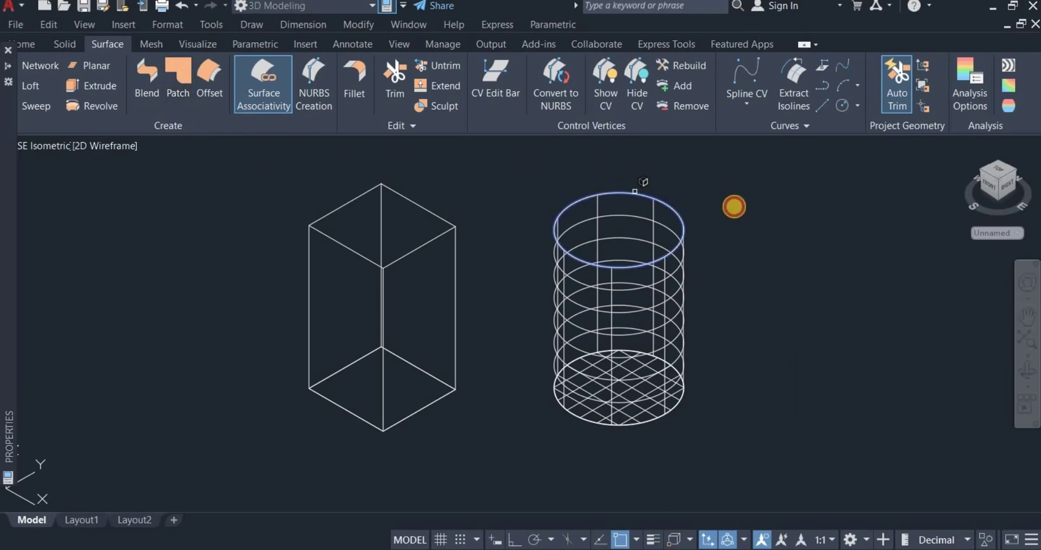
right_click(735, 208)
left_click(771, 217)
right_click(751, 221)
left_click(761, 226)
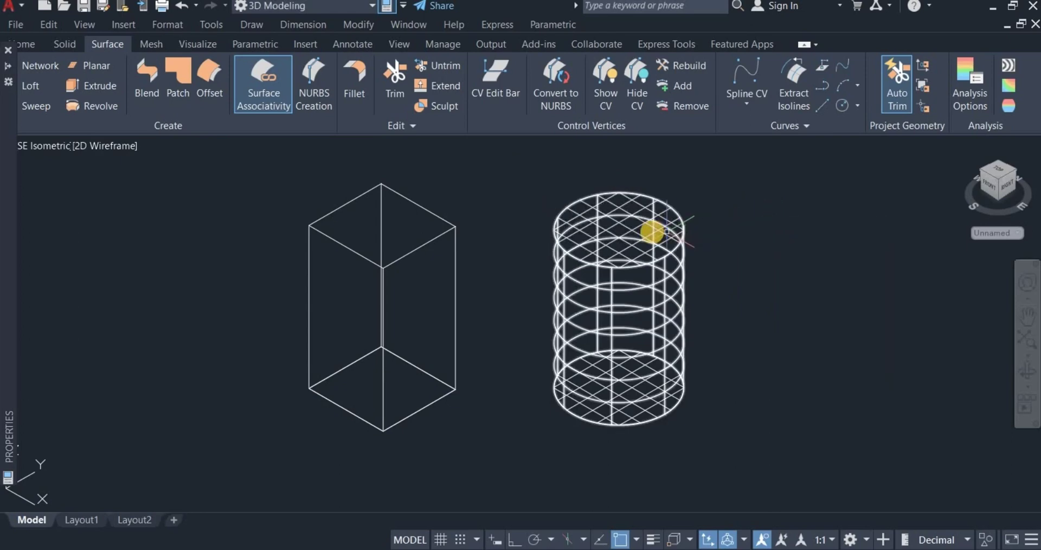
mouse_move(650, 231)
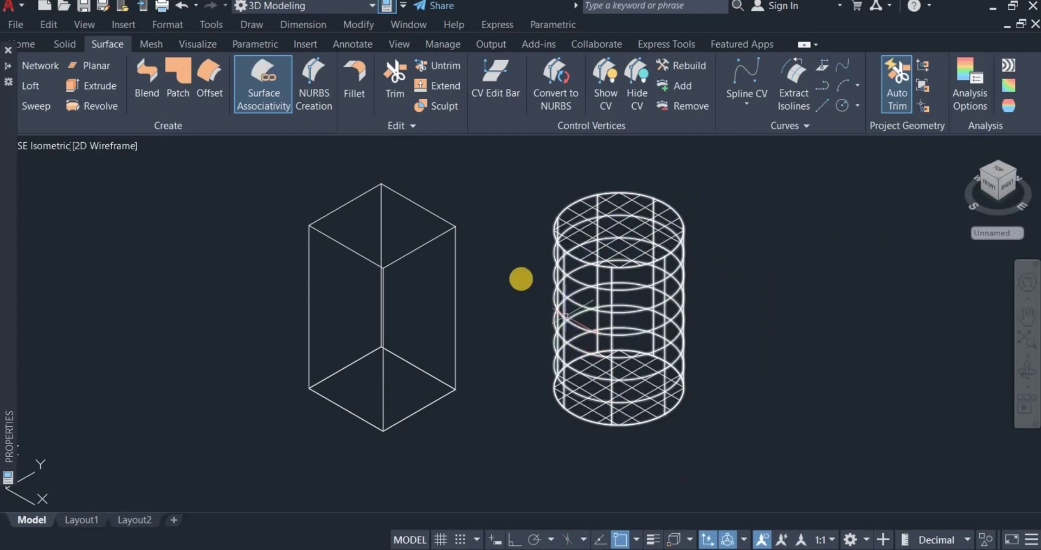
Sculpt the cylinder's side and cap surfaces into a single solid cylinder.
left_click(443, 107)
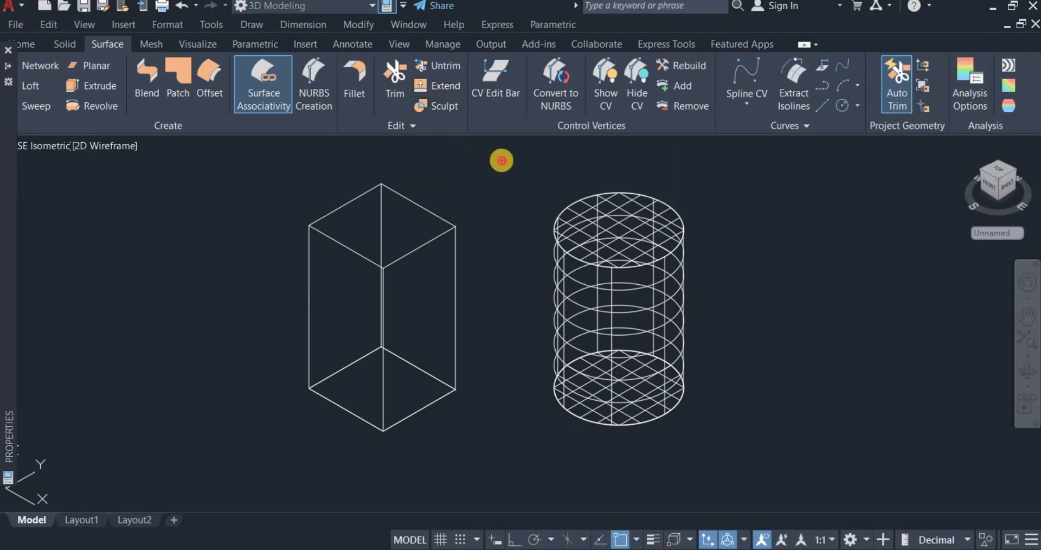
left_click(501, 161)
left_click(783, 467)
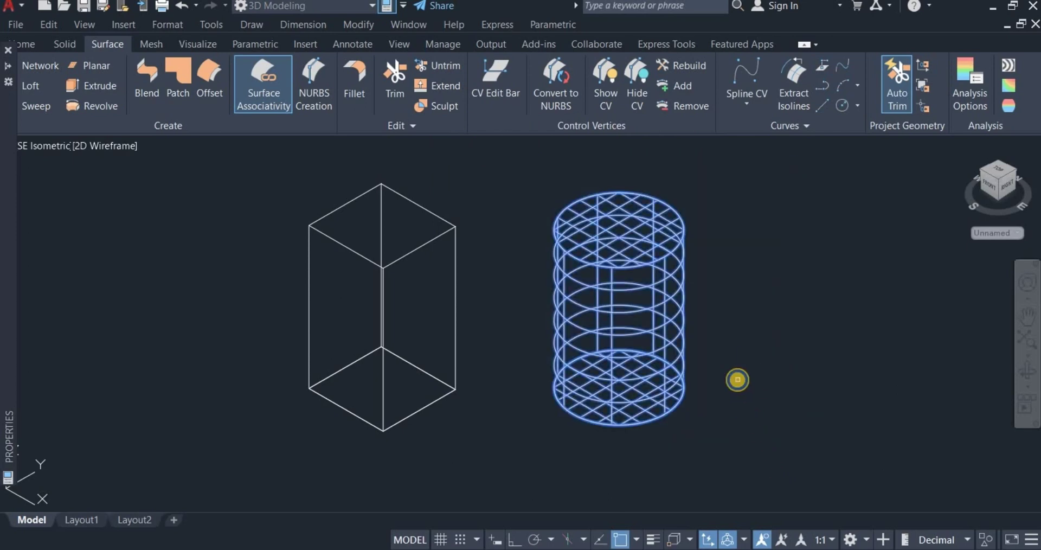
key("Return")
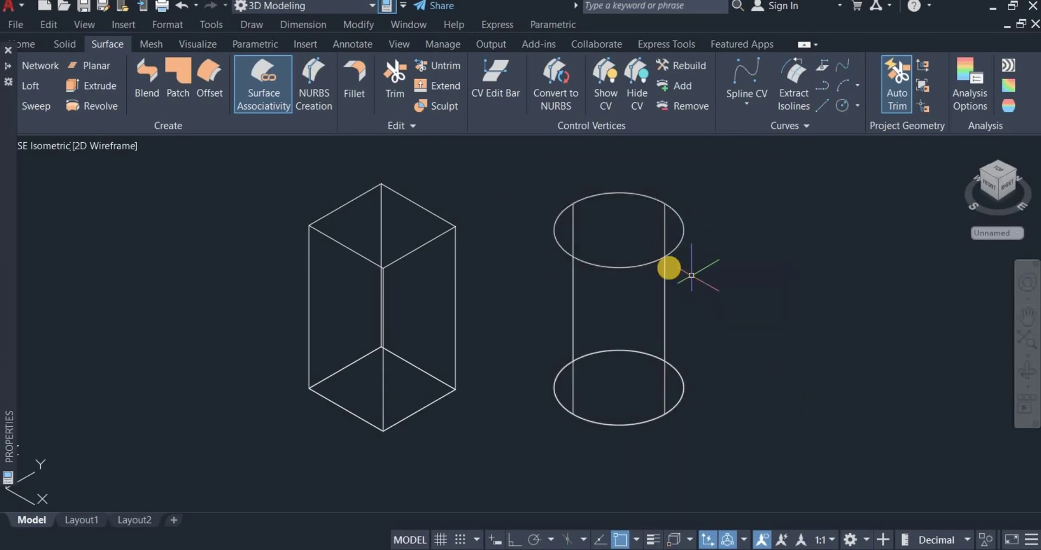
left_click(26, 45)
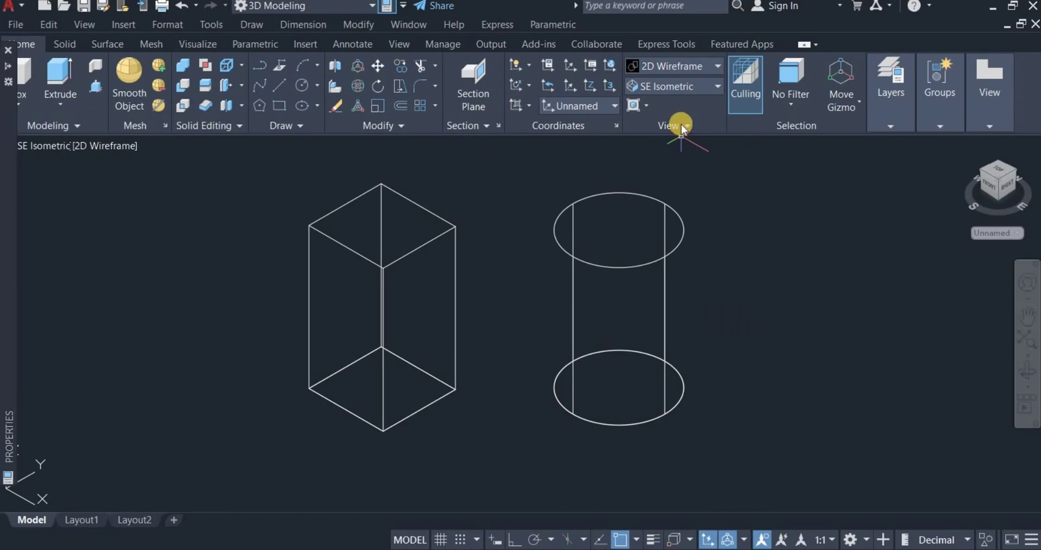
Keep the SE Isometric view and set the visual style to Shades of Gray.
left_click(676, 84)
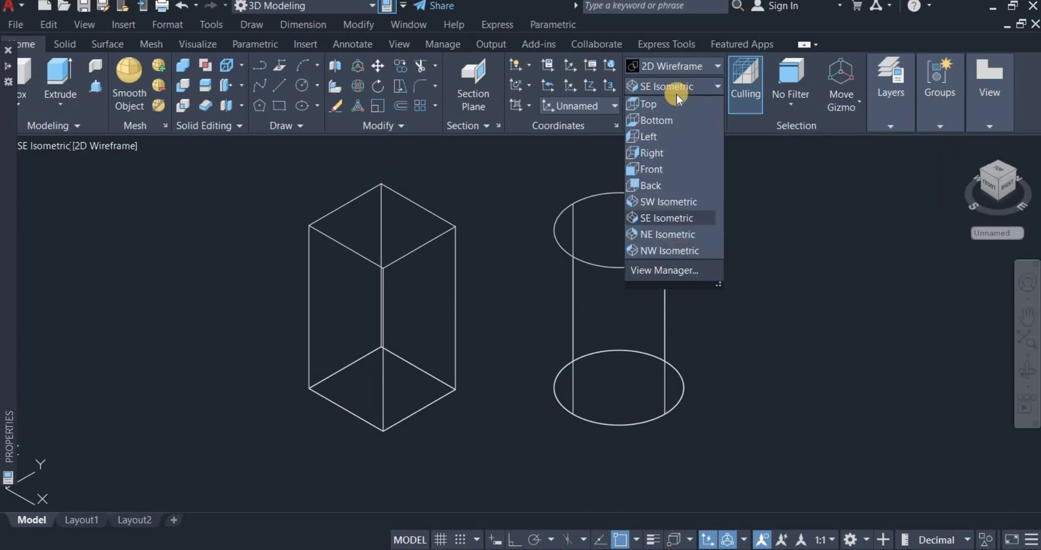
left_click(671, 66)
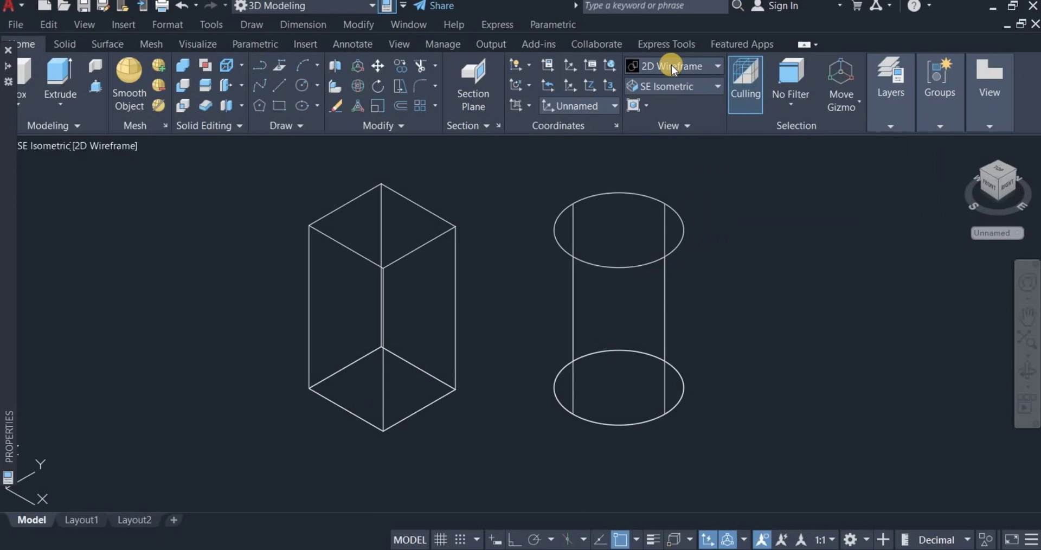
left_click(671, 65)
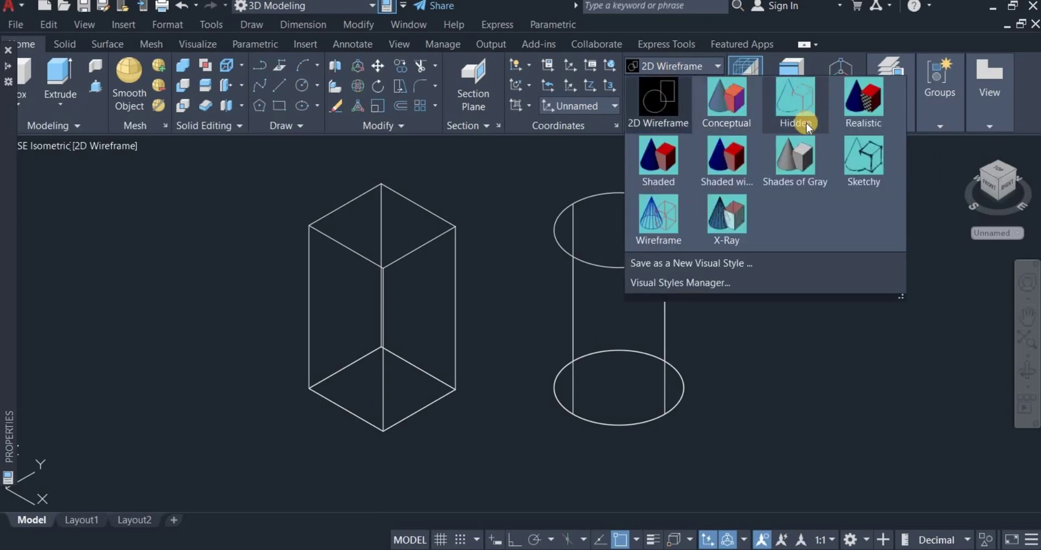
left_click(795, 161)
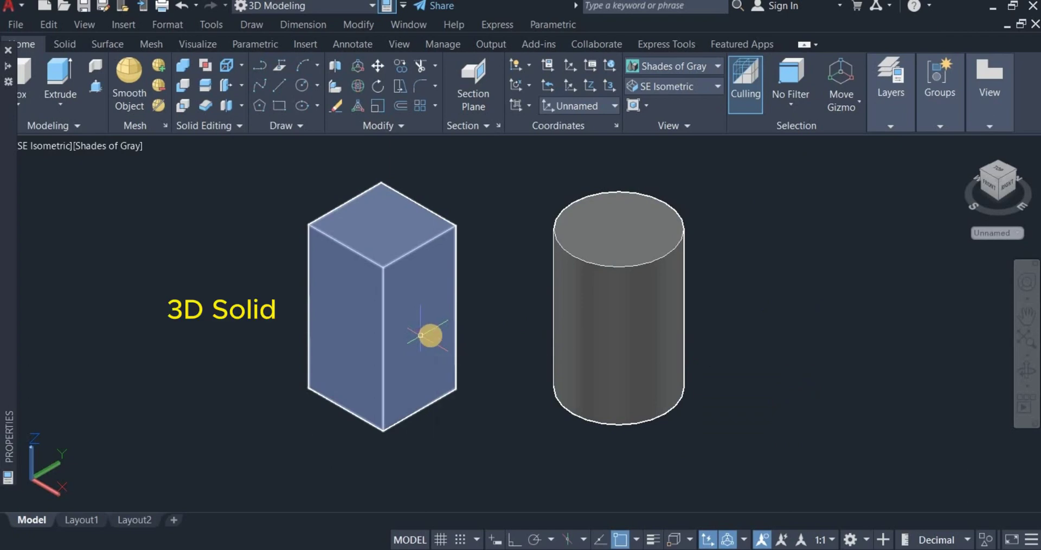
mouse_move(438, 331)
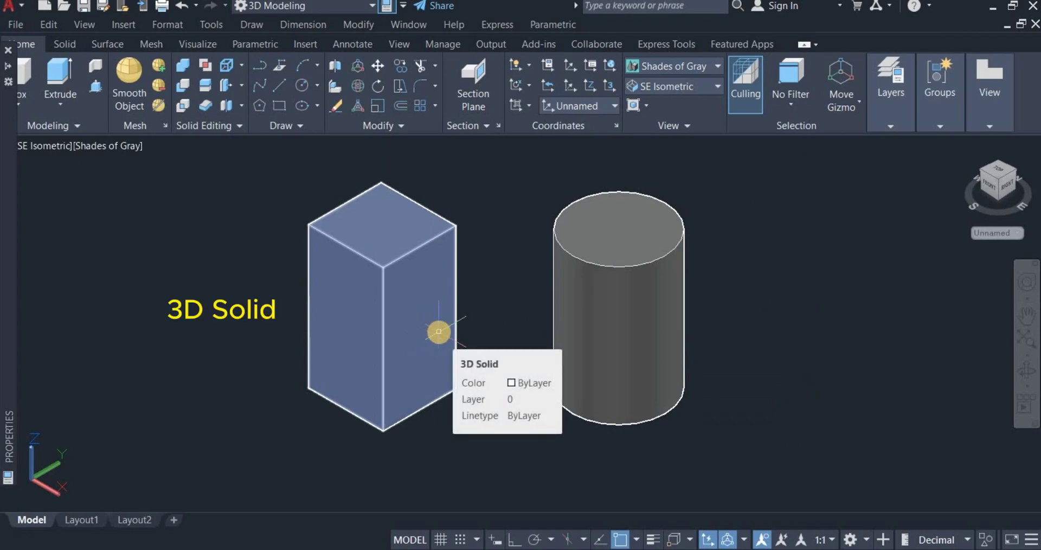